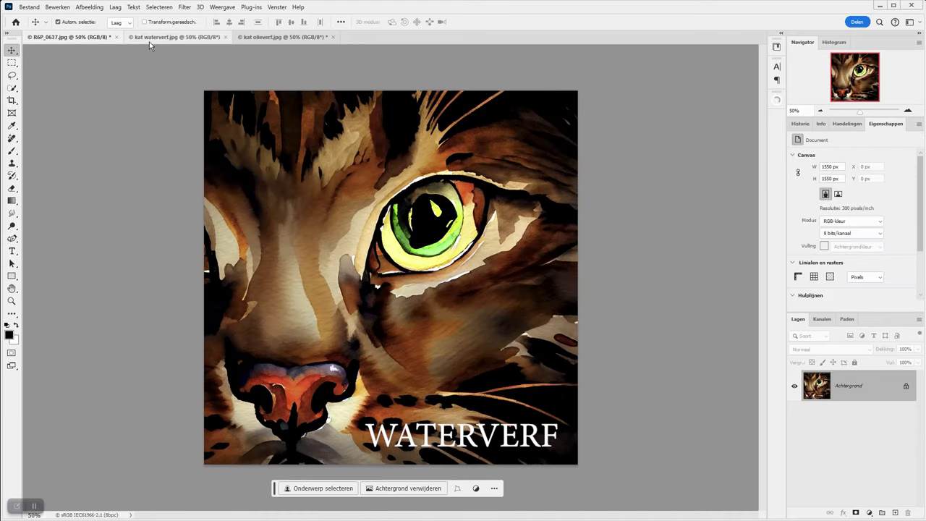
Step: Preview the kat olieverf oil-paint example, then return to the kat waterverf watercolour example
click(262, 37)
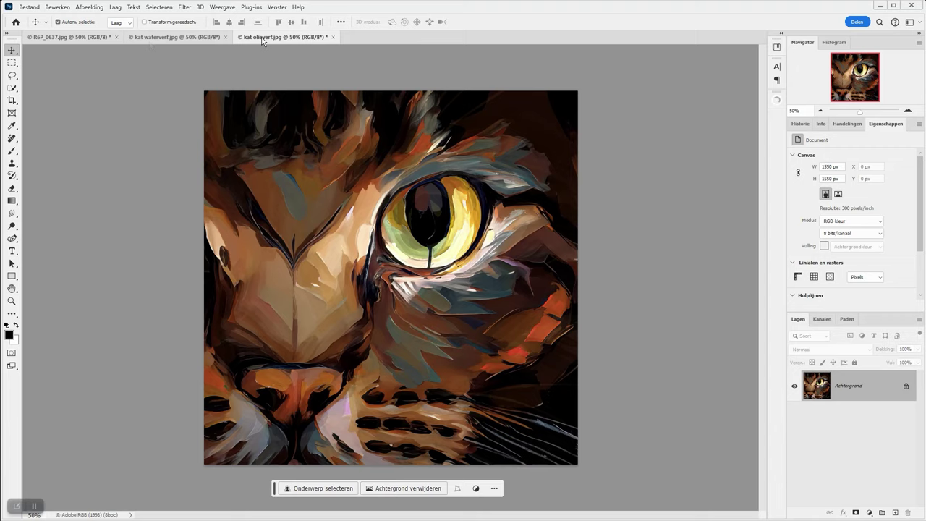
click(149, 40)
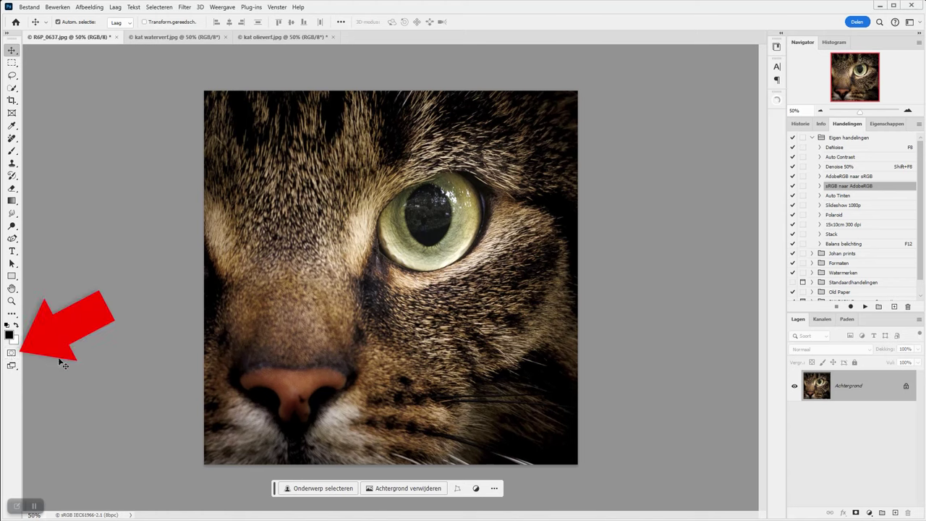
Step: Enter Quick Mask mode on R6P_0637.jpg and bring up the foreground Color Picker at 808080
key(q)
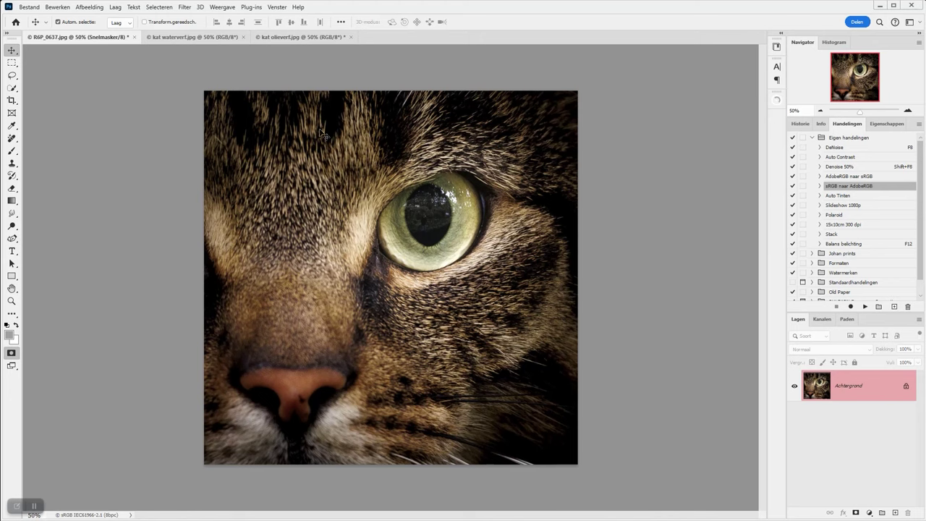
click(10, 335)
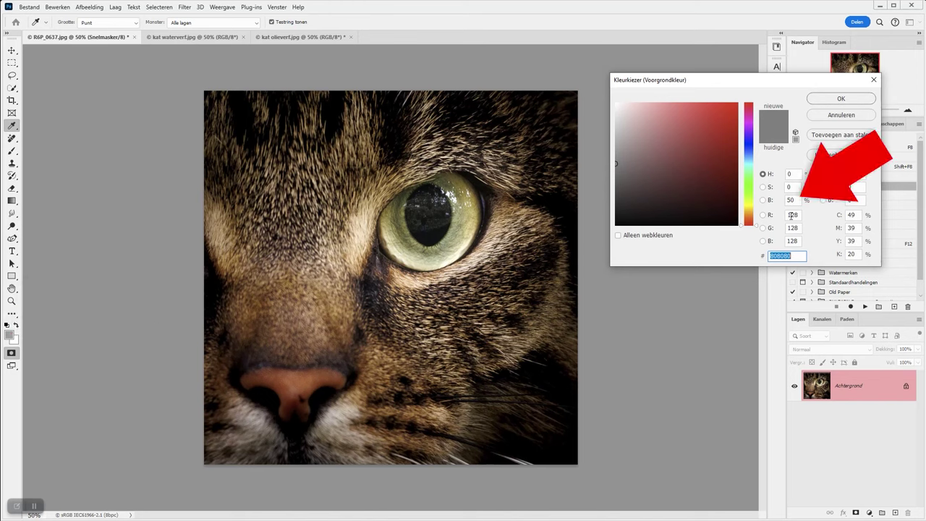
Step: Fill the quick mask with mid-grey 808080 via Alt+Backspace, then exit Quick Mask
click(836, 99)
key(alt)
key(alt+Delete)
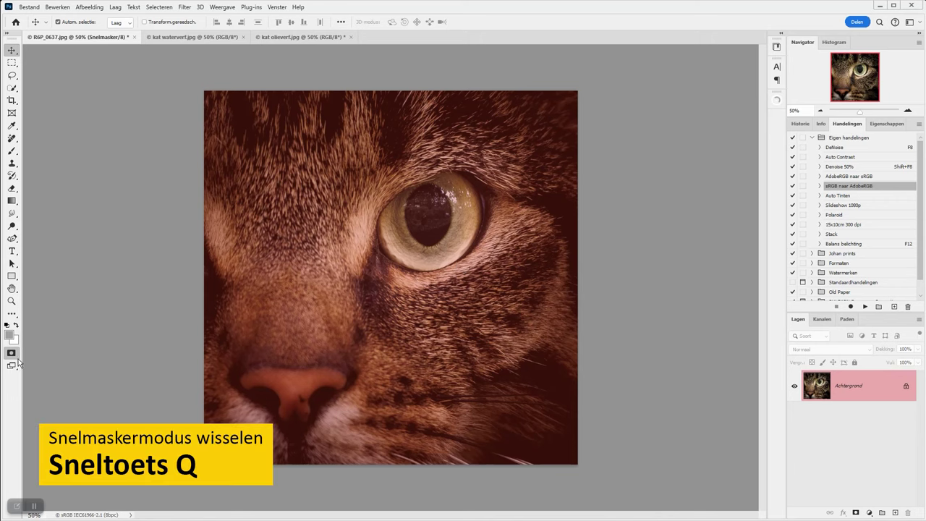
key(q)
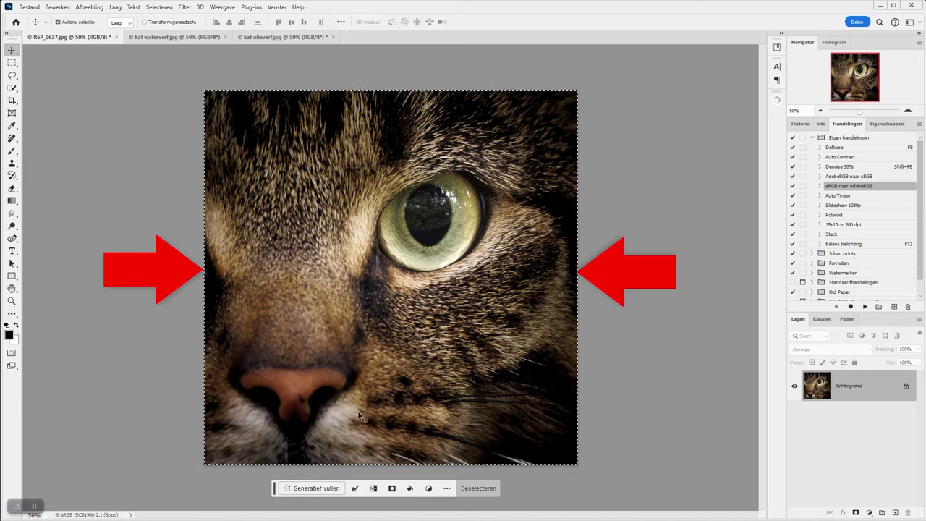
Step: Generative-fill the selection with the prompt 'kattenoog waterverf schilderij'
click(310, 488)
text(kattenoog)
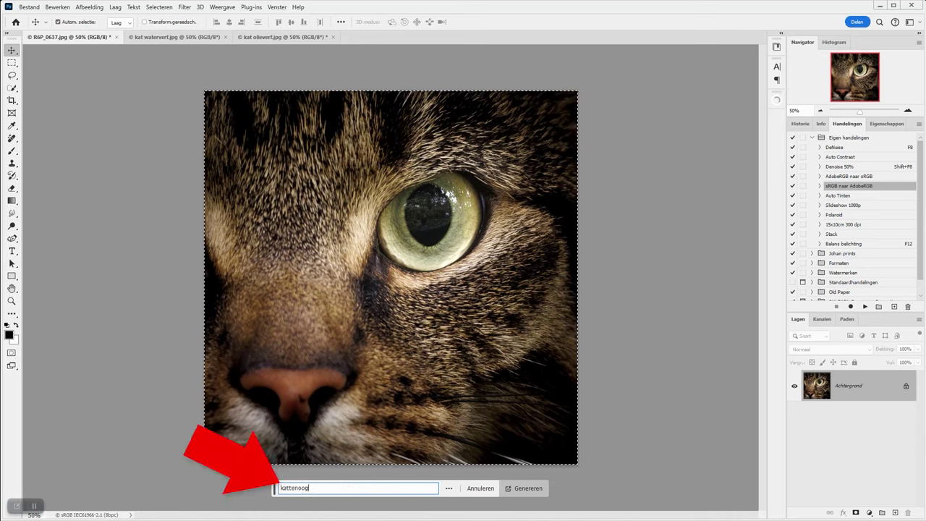
text( water)
text(verf)
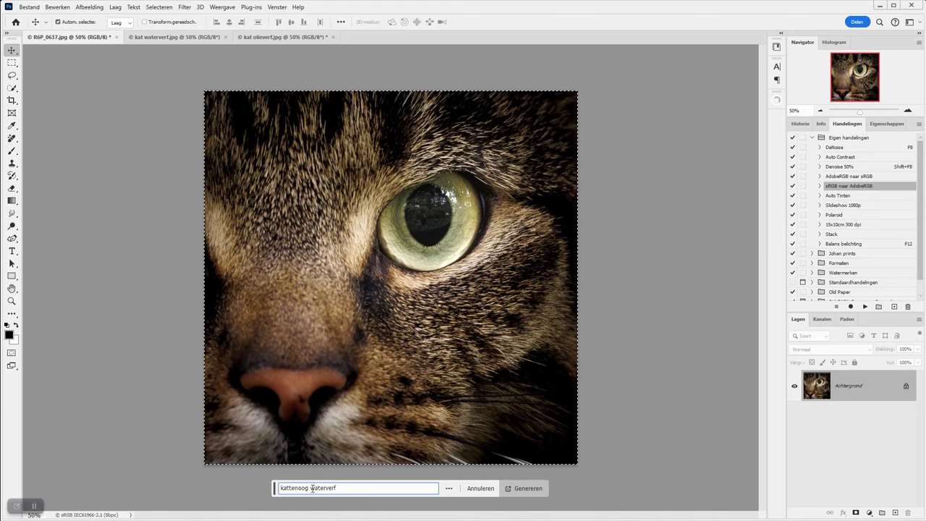
text( schilderij)
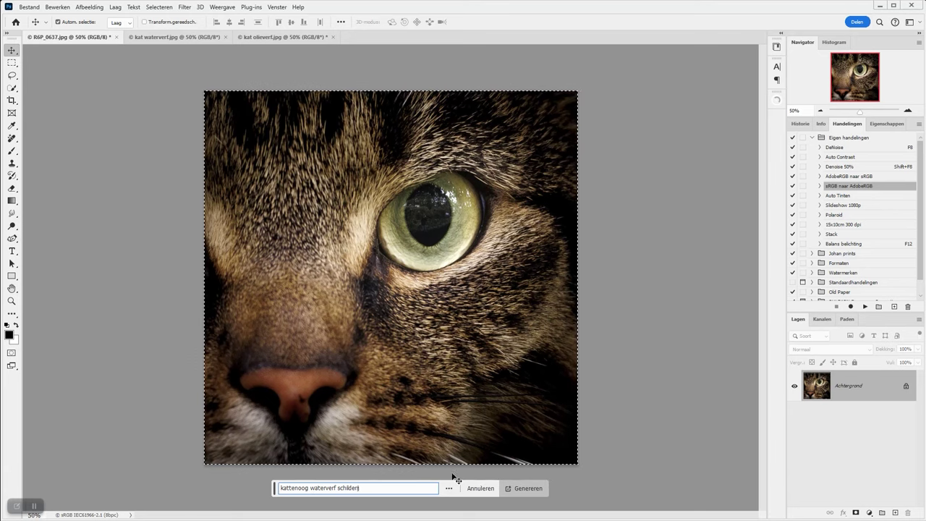
click(527, 489)
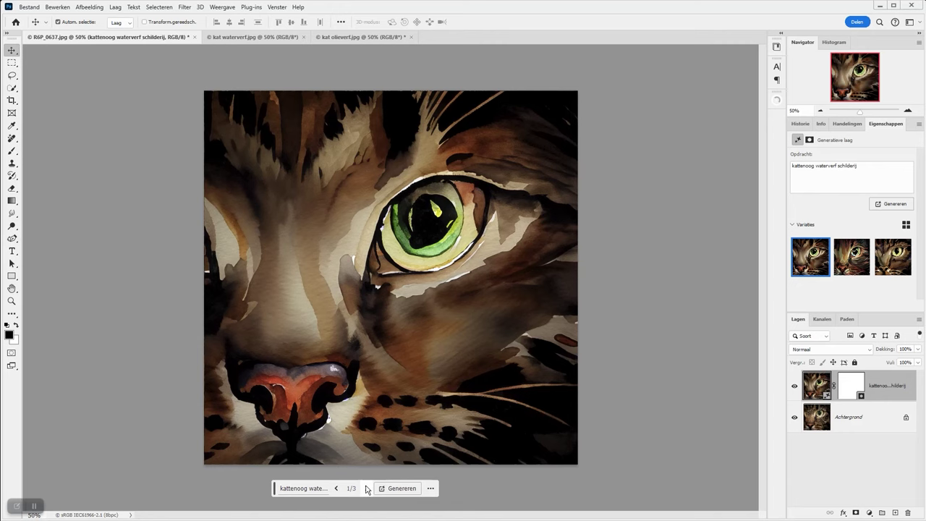
click(367, 490)
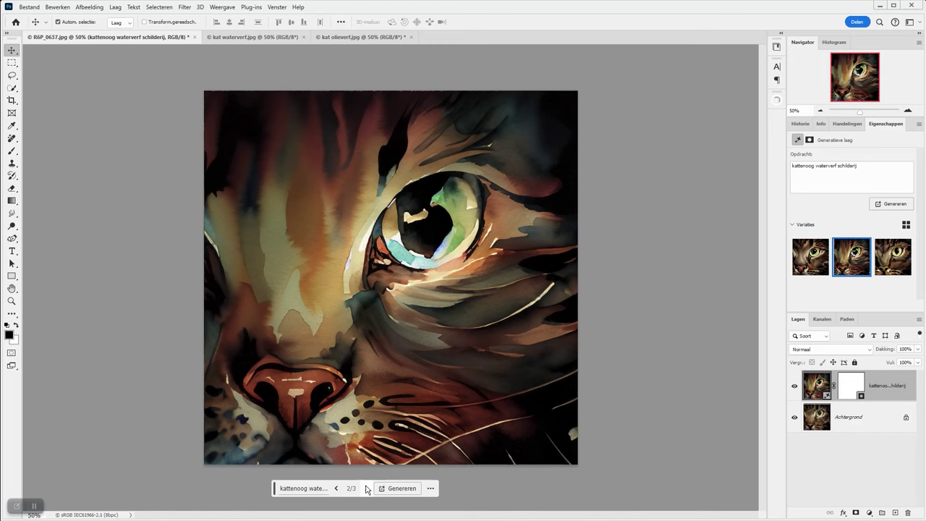
click(367, 489)
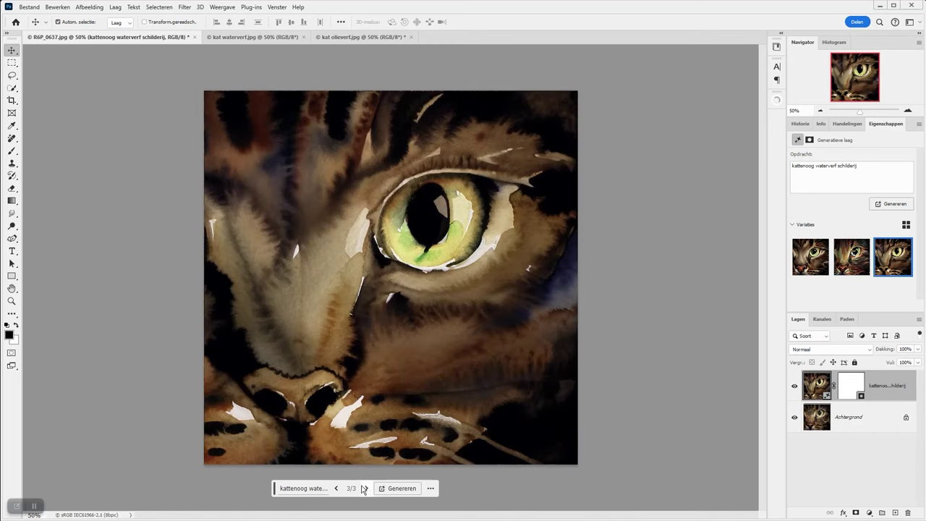
click(338, 489)
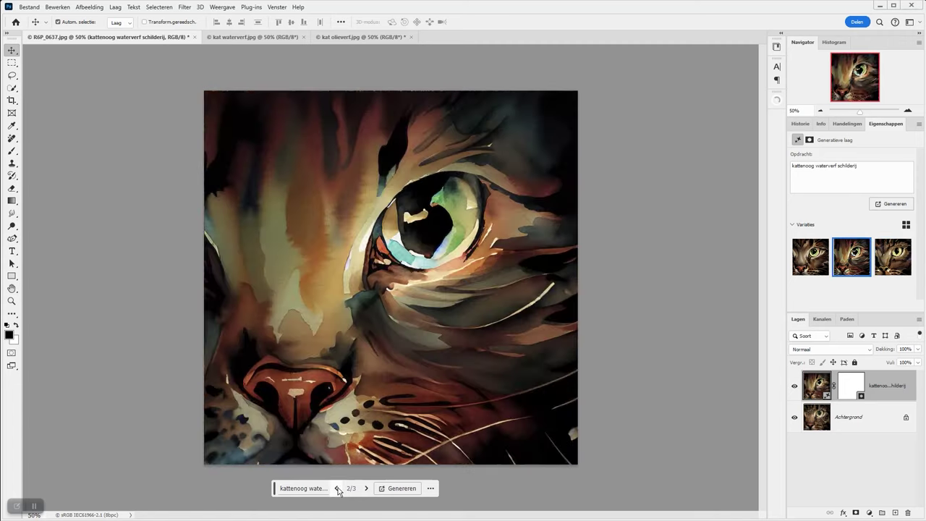
click(337, 489)
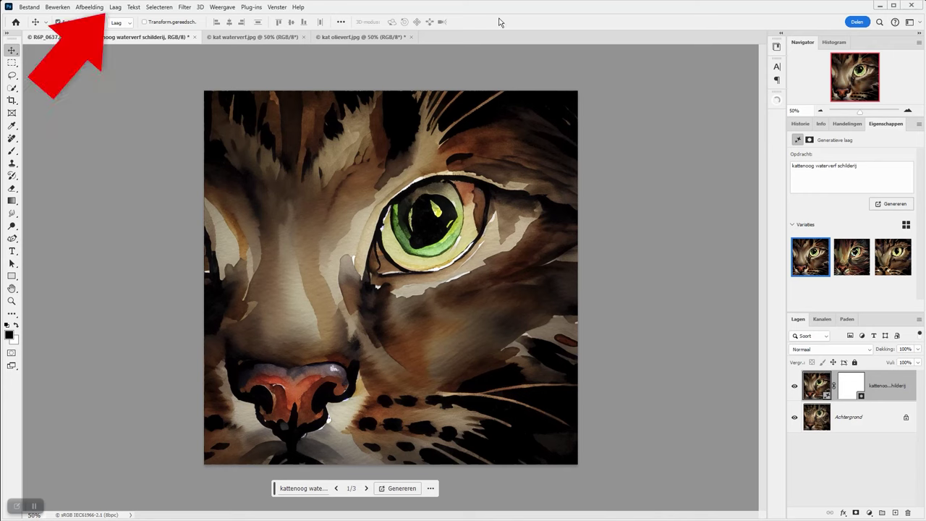
Step: Flatten the image (Eén laag maken) and raise Hue/Saturation saturation by +35
click(114, 7)
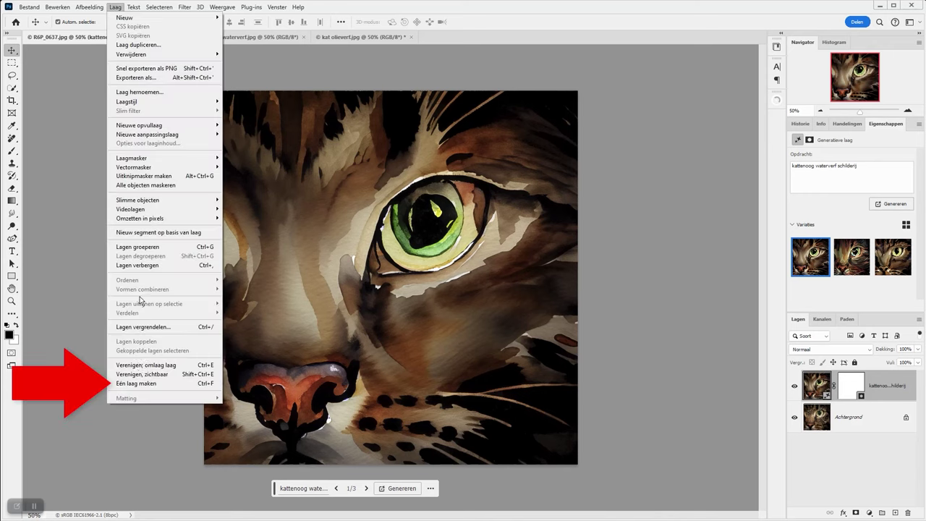
click(132, 389)
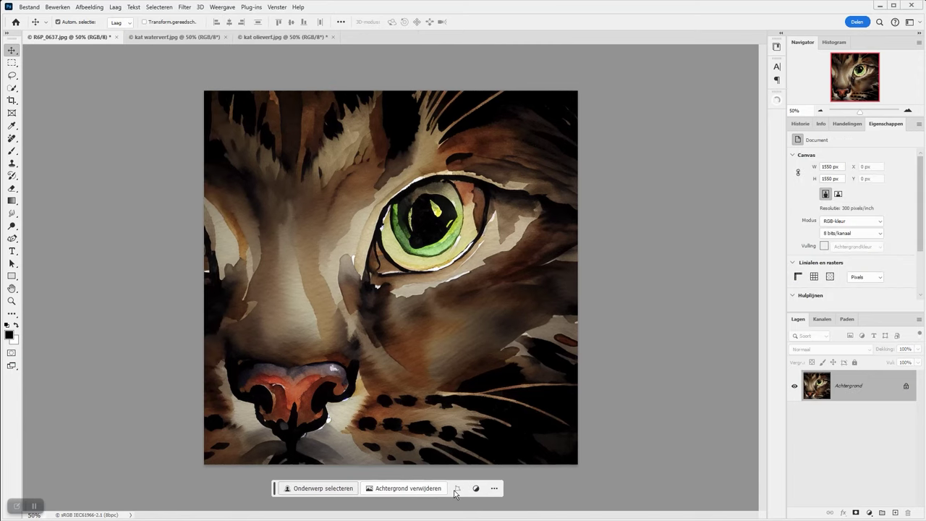
key(ctrl+u)
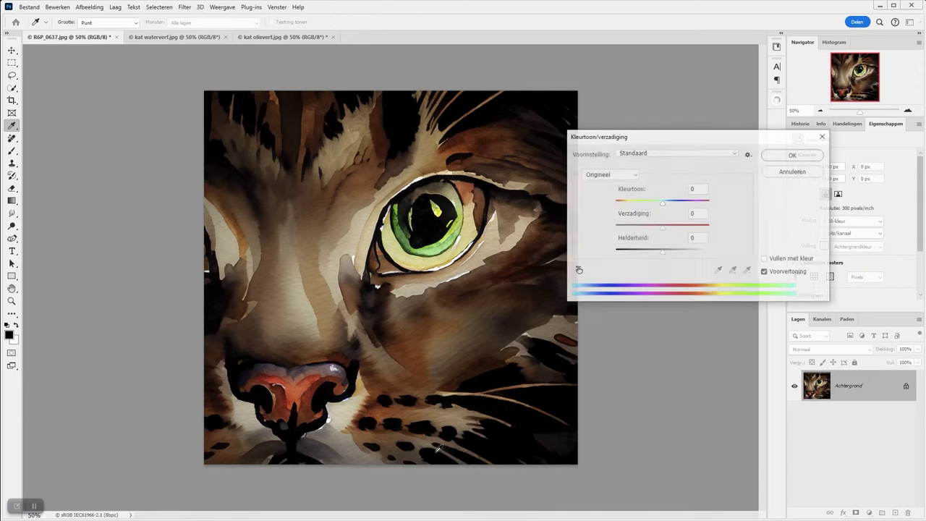
drag(662, 228, 679, 227)
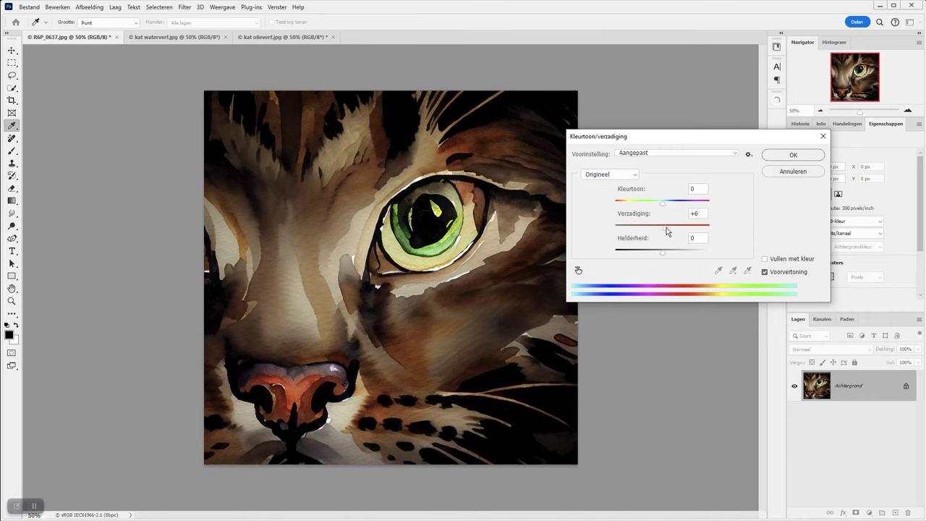
click(794, 155)
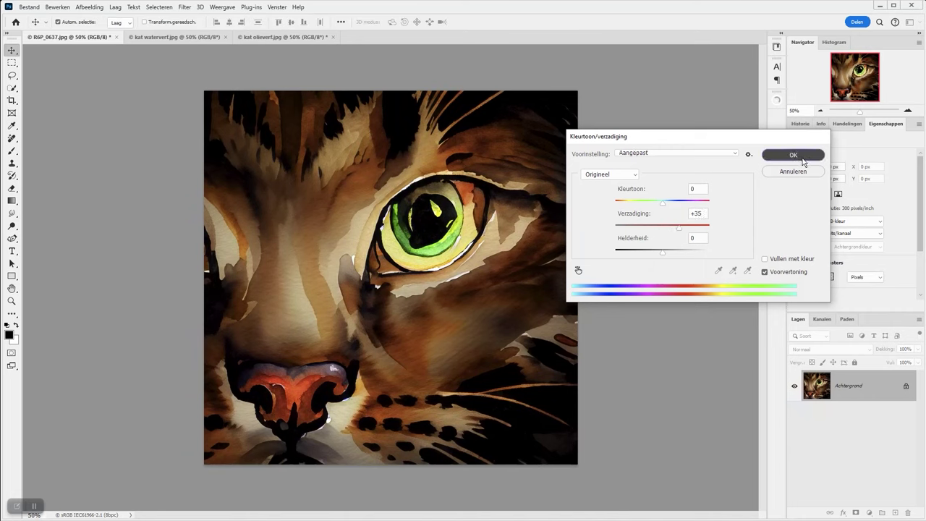
Step: Apply Onscherp masker with Hoeveel 38% and Straal 62,9 pixels, checking the preview
click(181, 8)
mouse_move(201, 177)
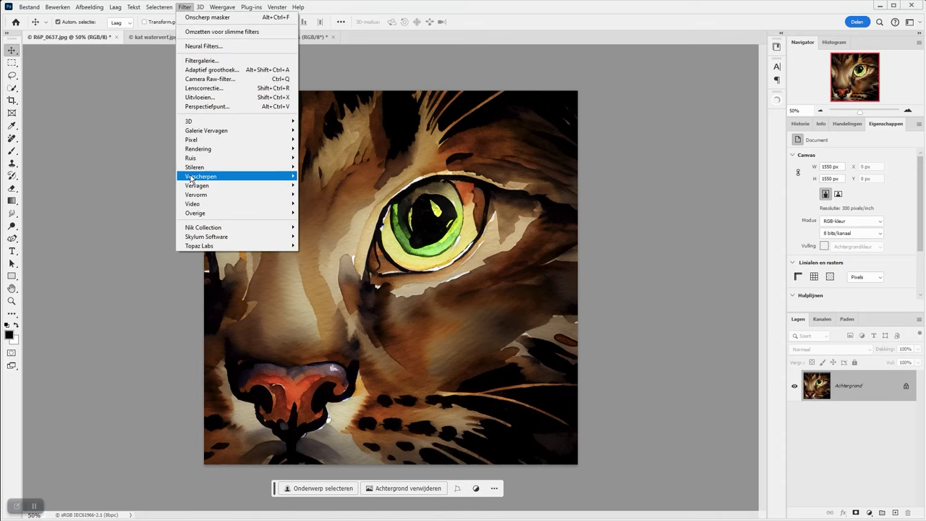
click(327, 176)
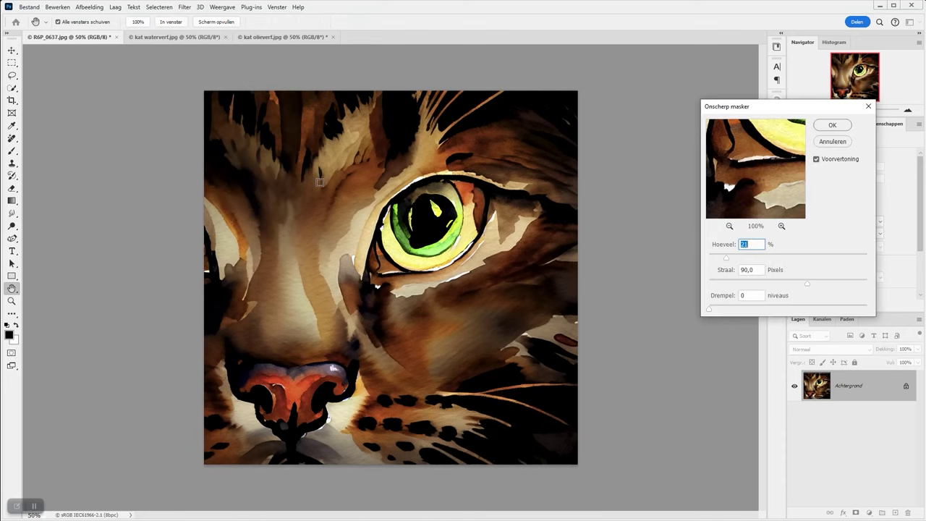
mouse_move(806, 284)
mouse_down()
mouse_move(711, 287)
mouse_move(813, 261)
mouse_up()
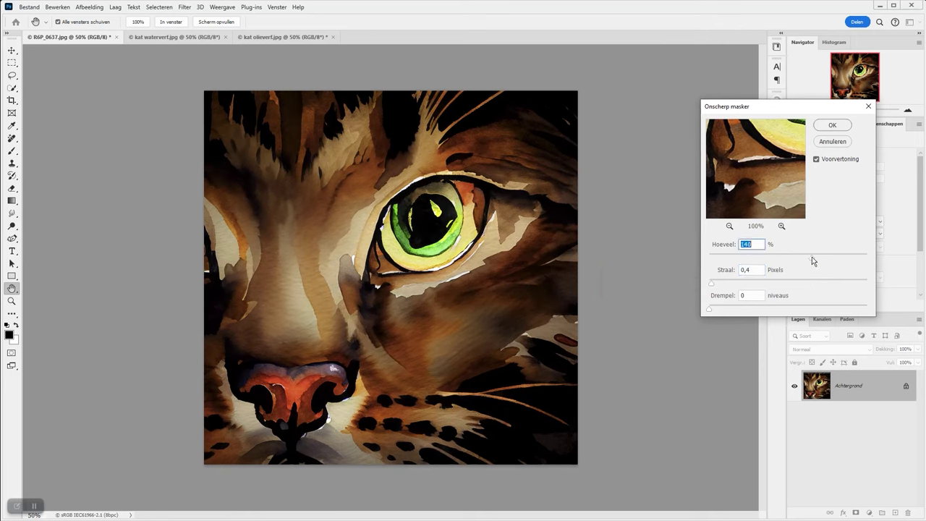
drag(813, 261, 762, 258)
drag(711, 287, 800, 286)
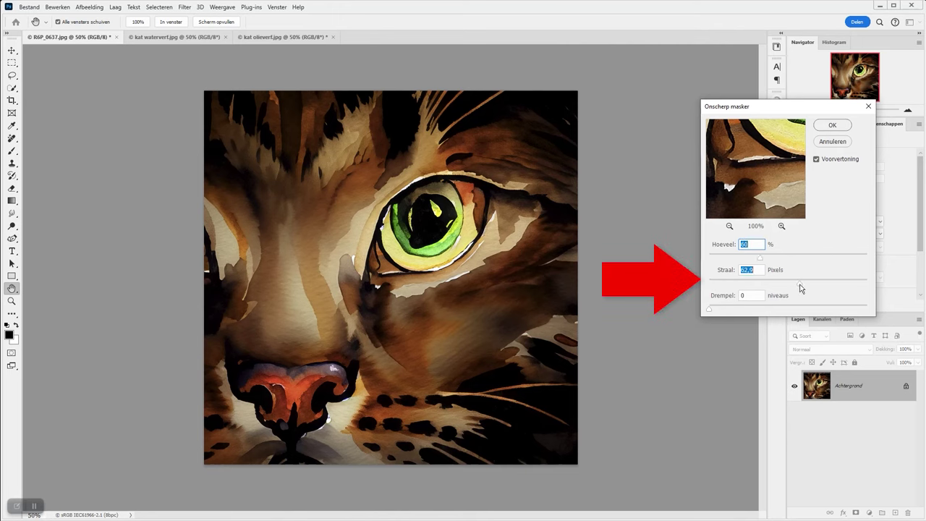
drag(760, 258, 742, 259)
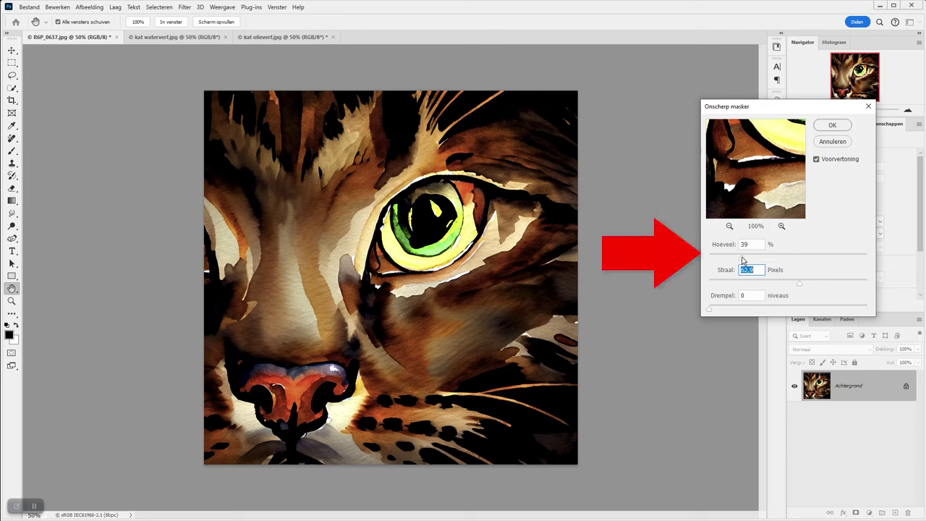
click(817, 159)
click(817, 159)
click(830, 126)
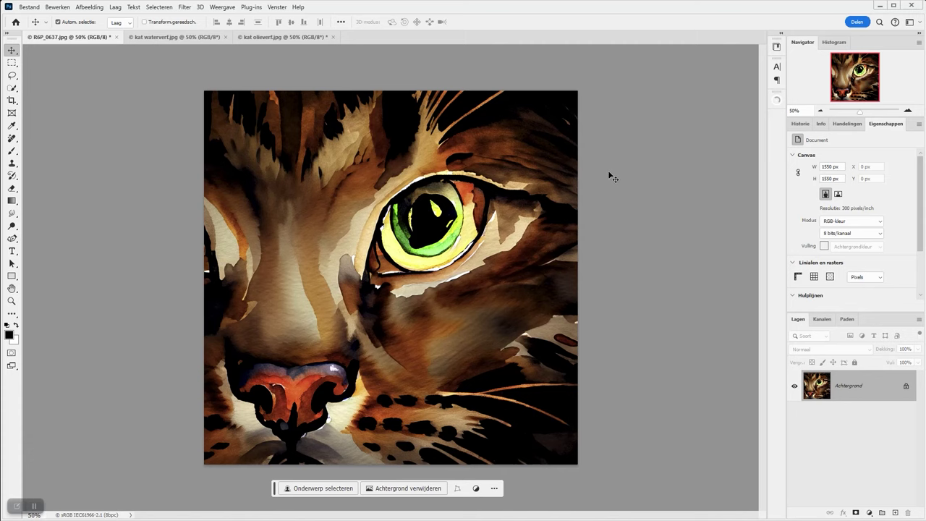
Step: Switch between kat olieverf and the watercolour R6P_0637.jpg, ending on kat olieverf
click(254, 38)
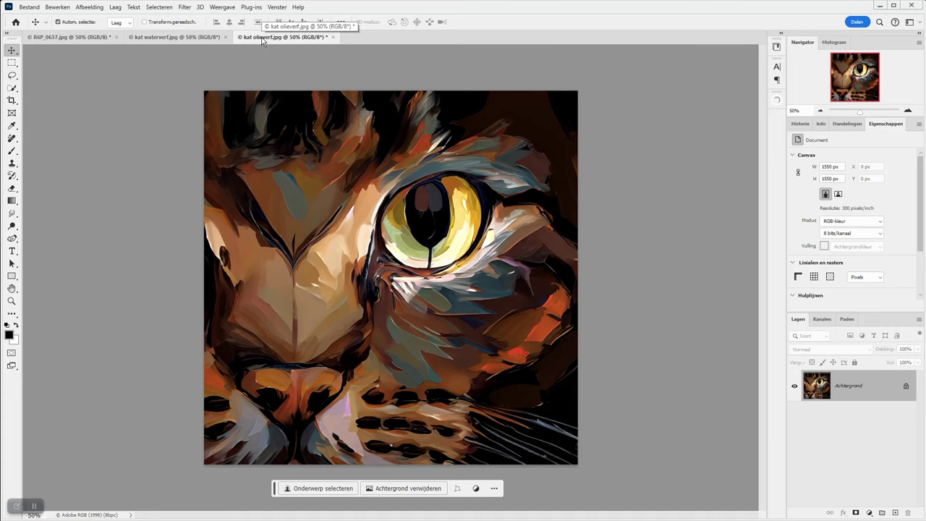
click(62, 38)
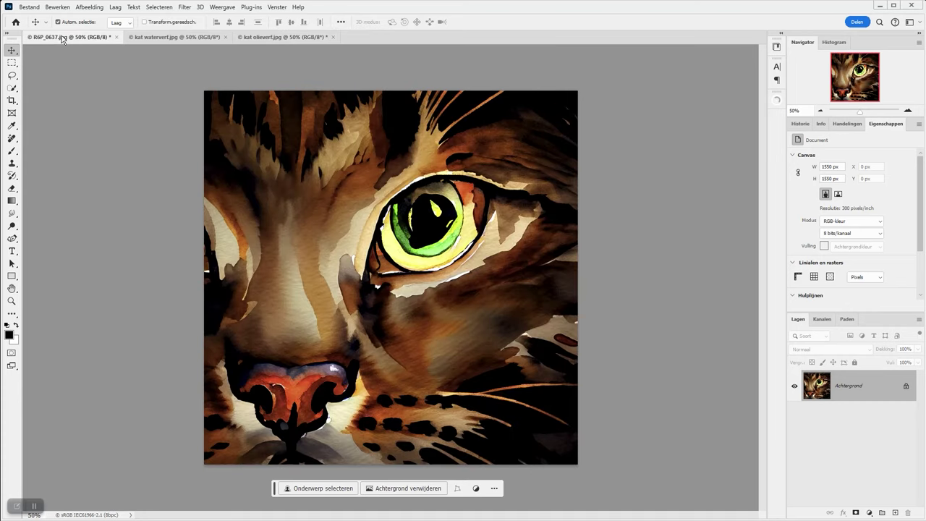
click(256, 38)
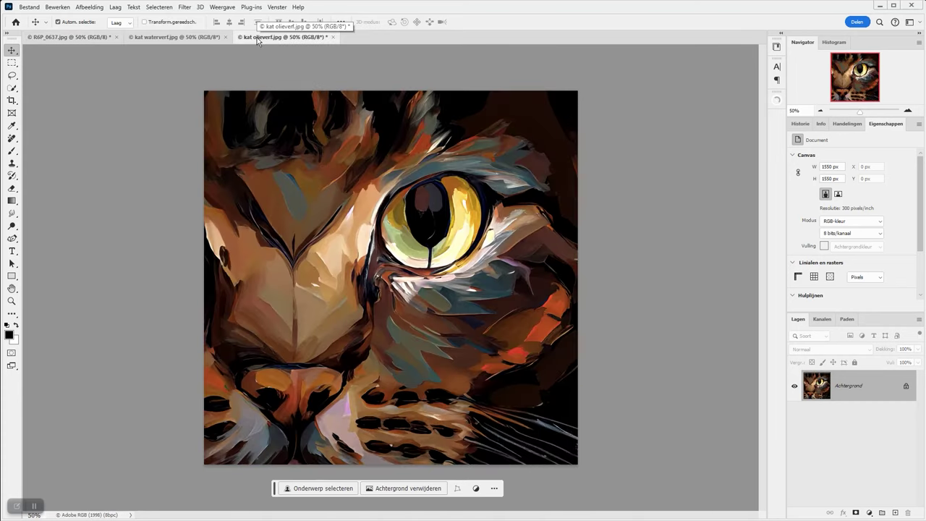